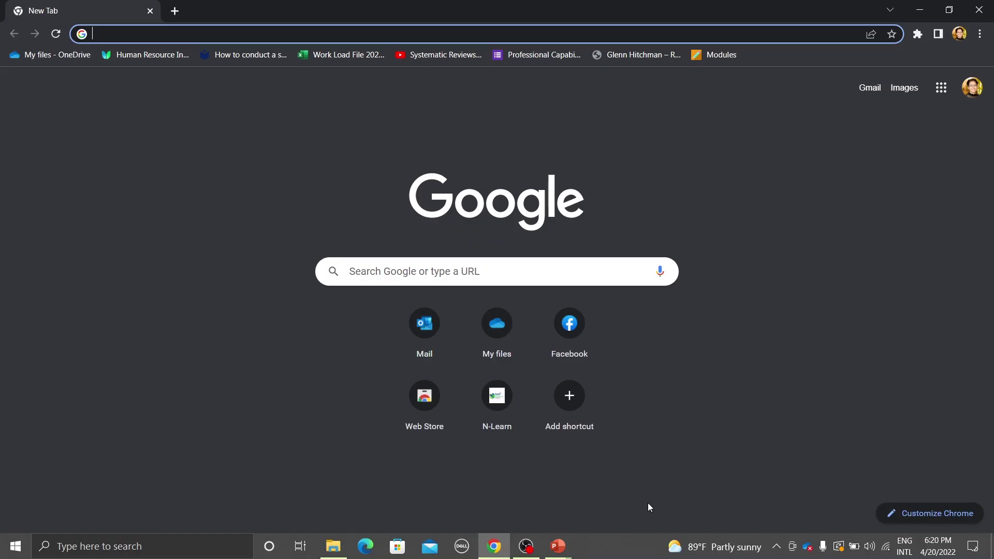
# - Search Google for office 365 and open the Office 365 Login result on office.com
pyautogui.click(489, 273)
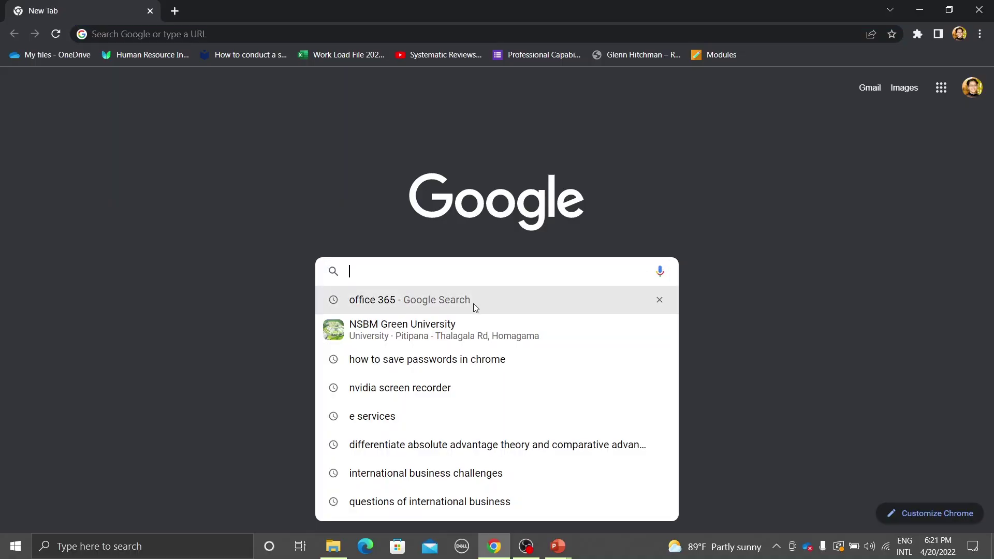
pyautogui.press('Down')
pyautogui.press('Return')
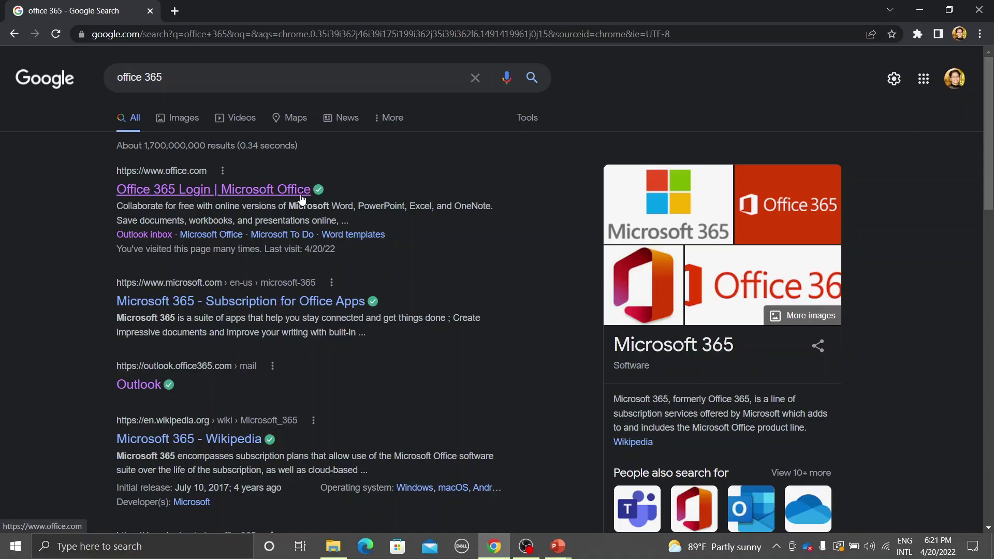
pyautogui.click(239, 195)
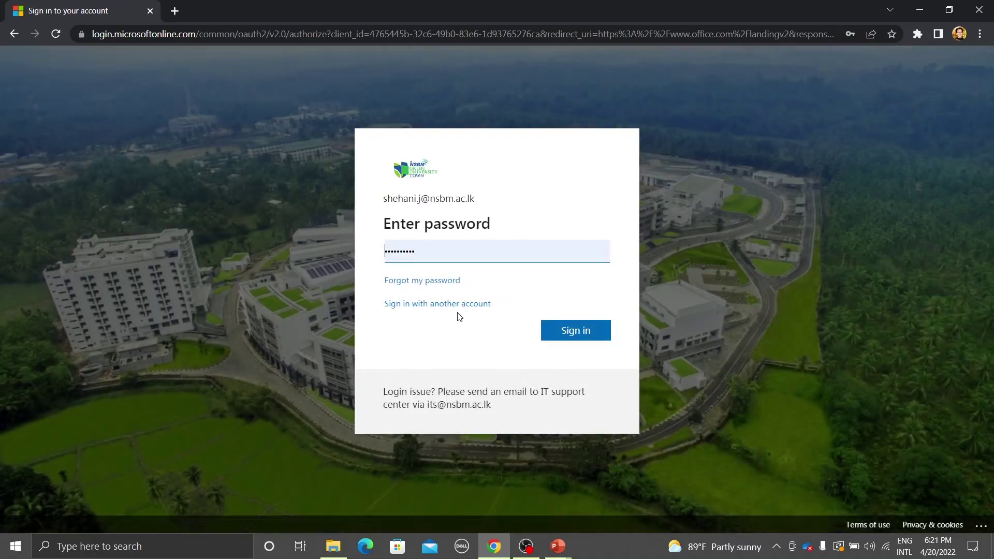
# - Switch to signing in with another account and submit the saved student e-mail address
pyautogui.click(455, 306)
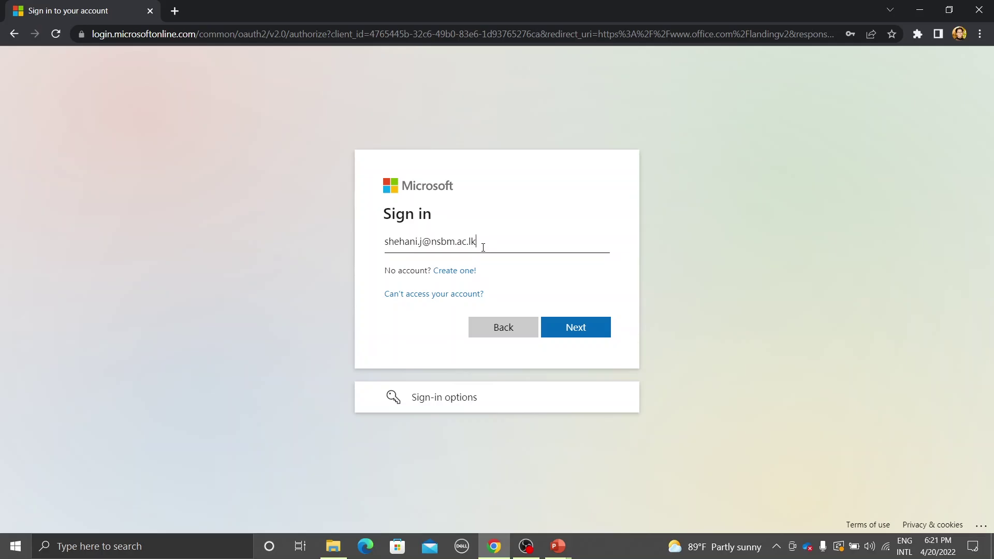
pyautogui.click(487, 243)
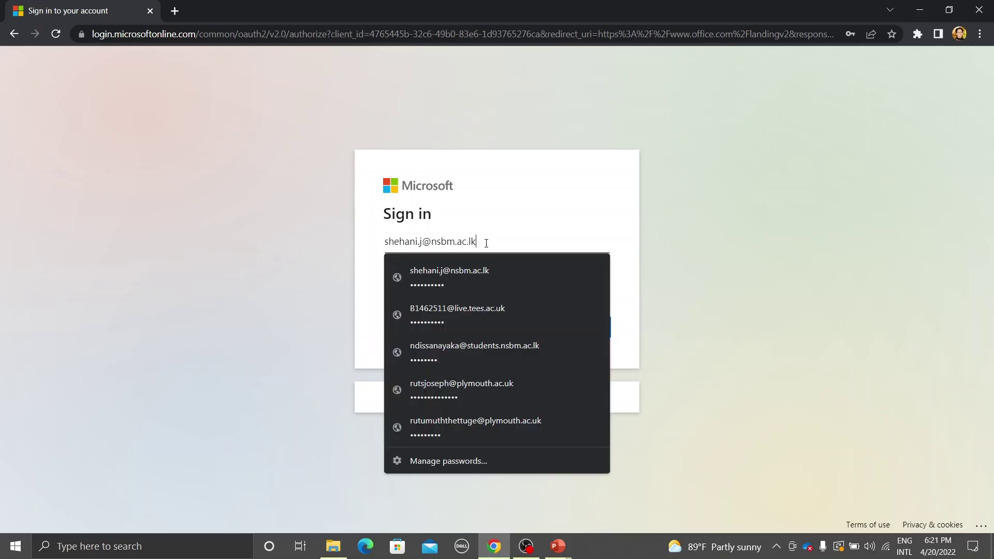
pyautogui.click(489, 352)
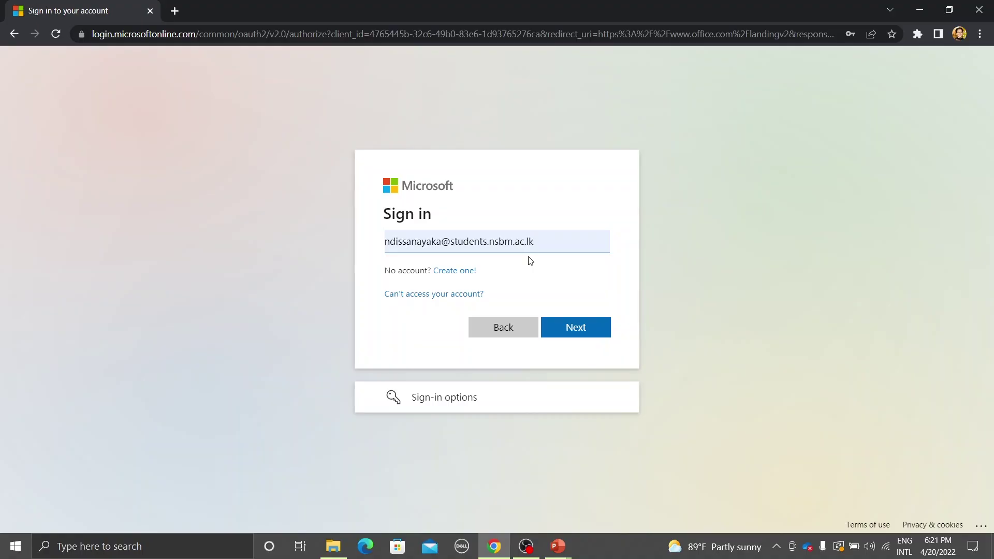
pyautogui.click(586, 339)
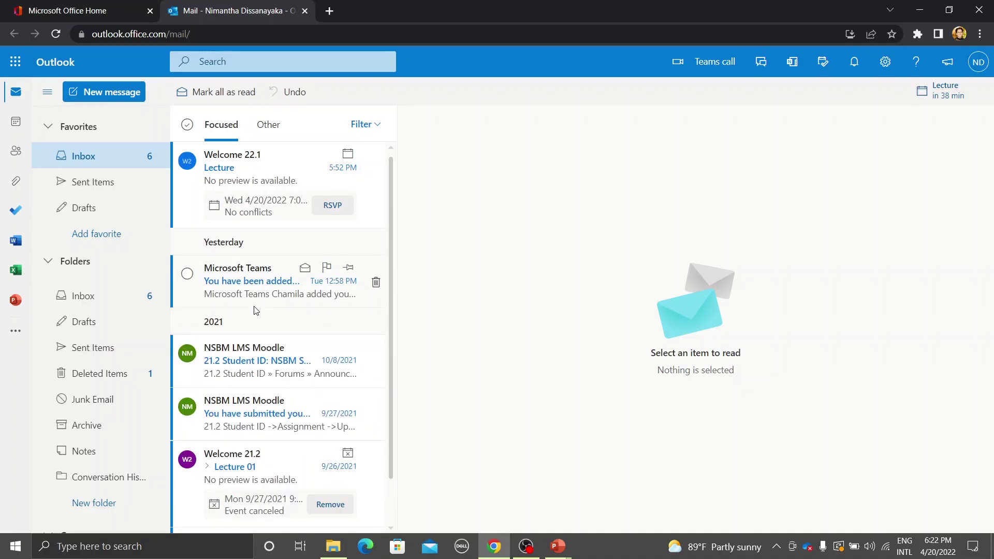
# - Look through the Outlook mailbox: a blank new message, the canceled Lecture 01 invitation, and the Inbox and Sent Items folders
pyautogui.click(109, 99)
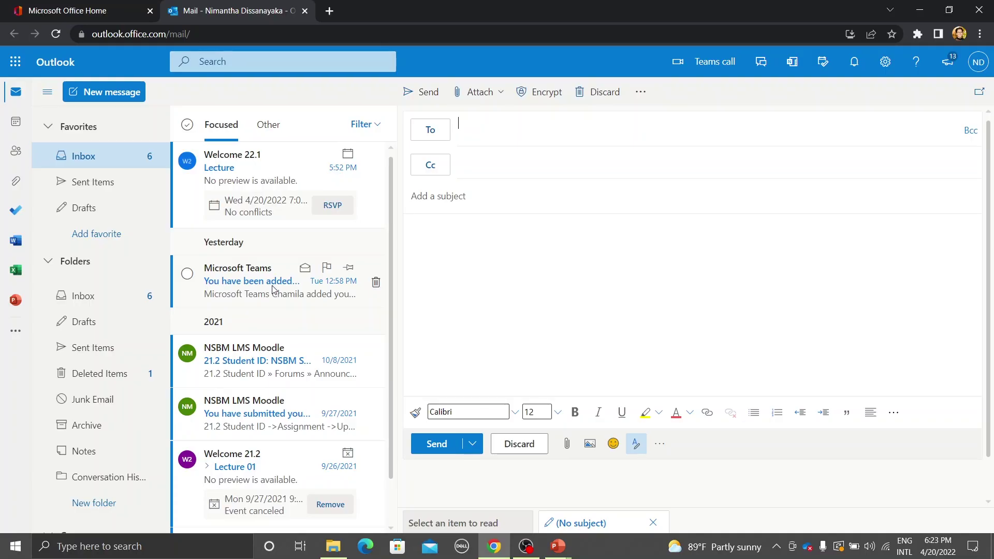
pyautogui.click(261, 466)
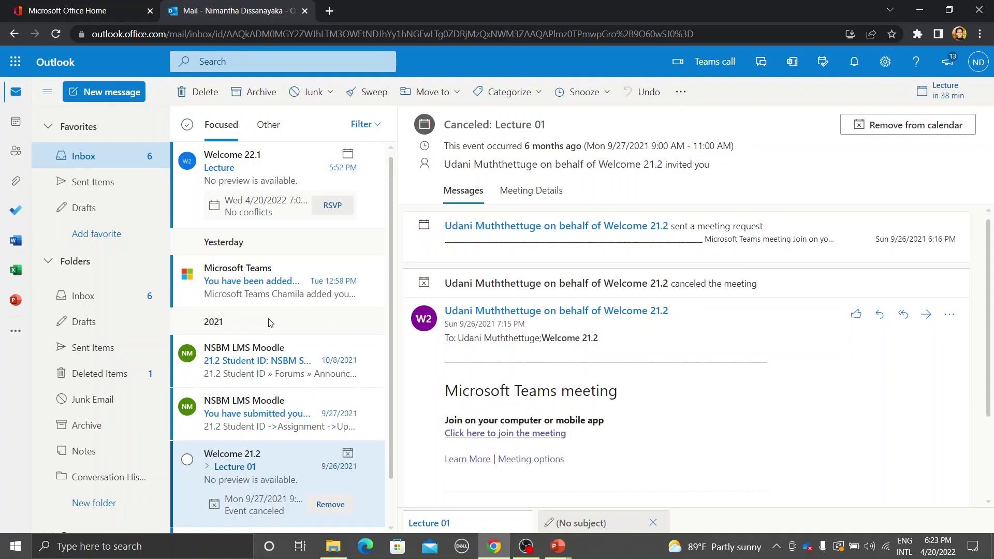
pyautogui.click(98, 164)
pyautogui.click(103, 188)
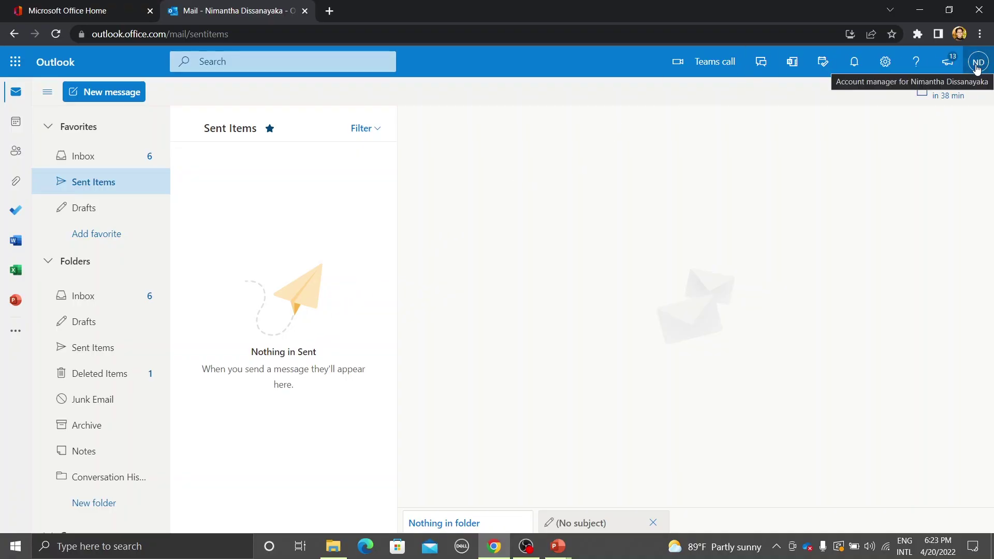
# - Sign out of the student's Outlook account
pyautogui.click(979, 67)
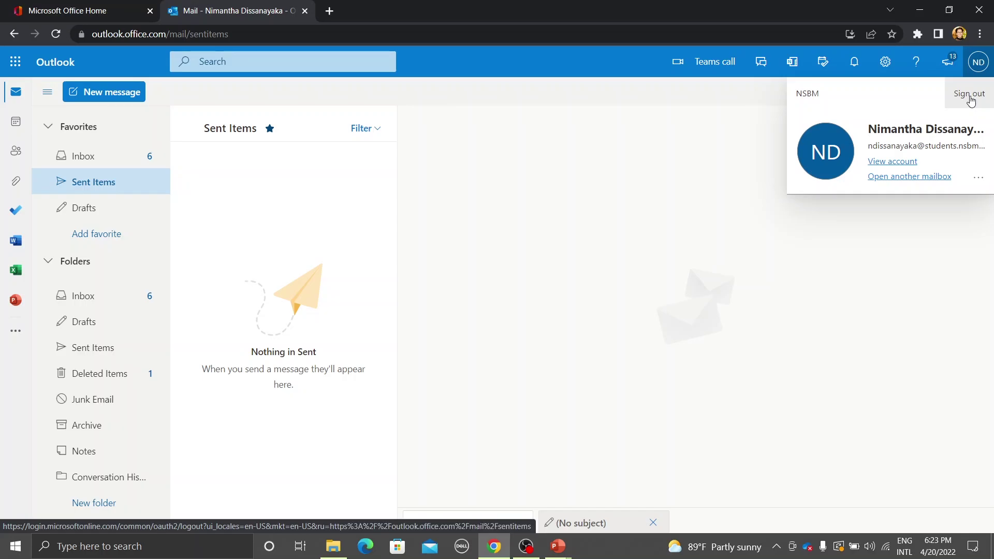
pyautogui.click(969, 94)
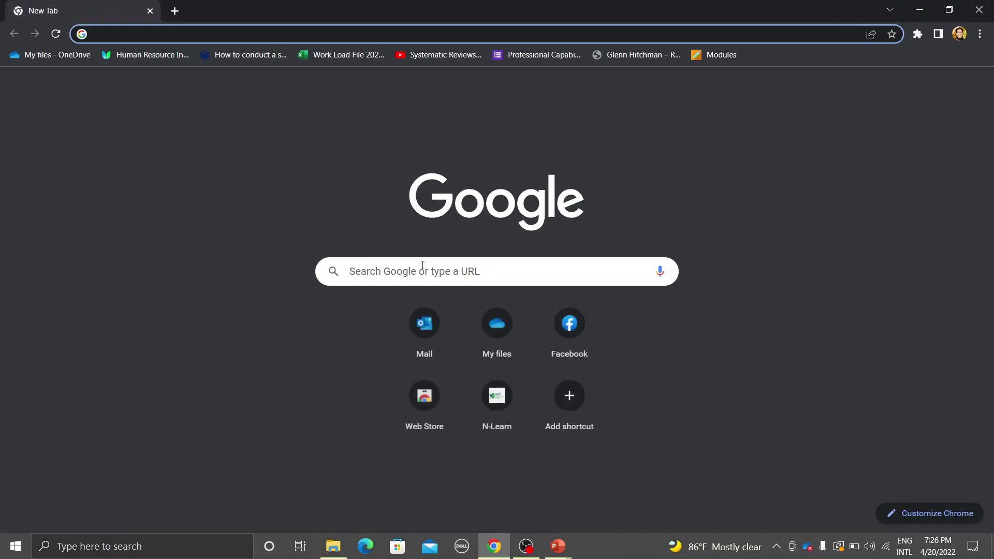
# - Search Google for office 365 from the new tab and open the Office 365 login page
pyautogui.click(426, 277)
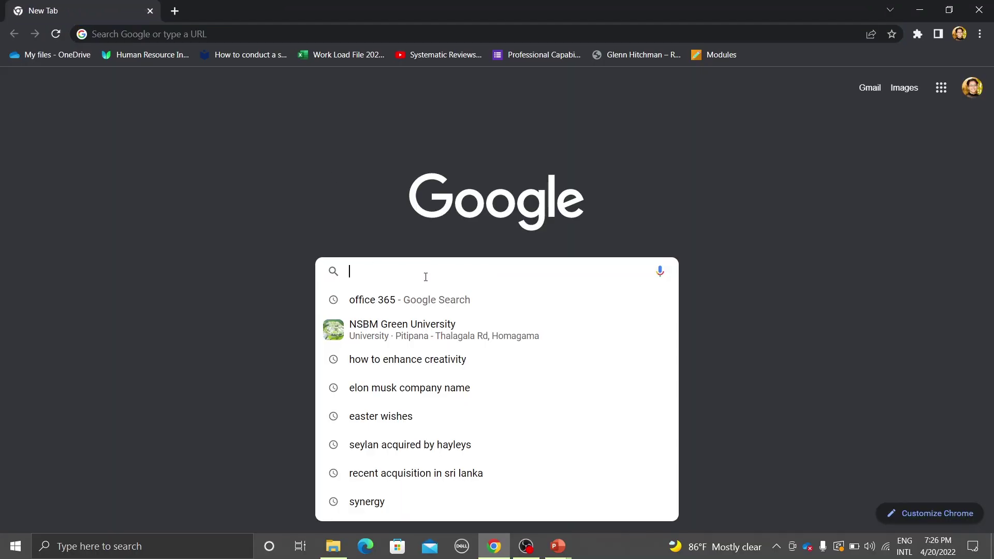
pyautogui.click(426, 304)
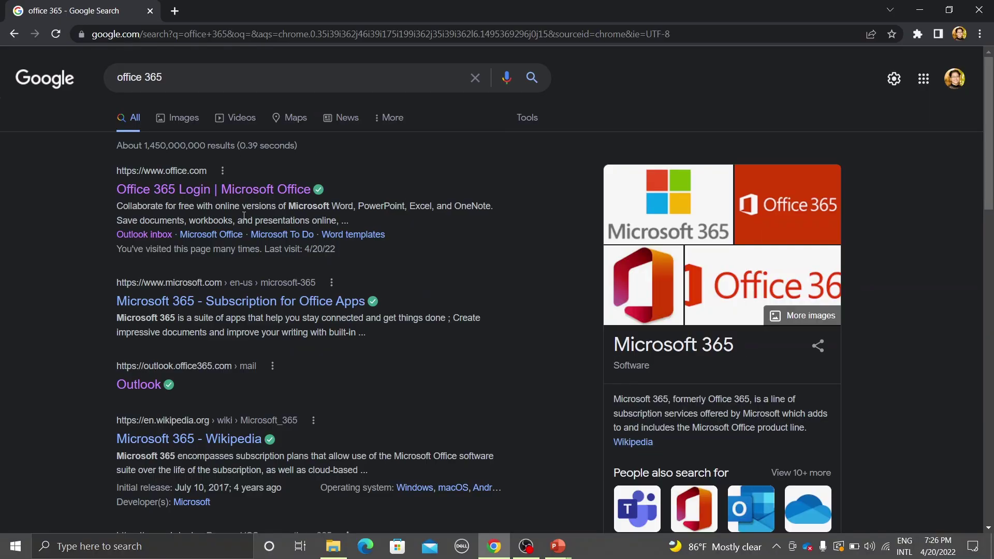
pyautogui.click(247, 192)
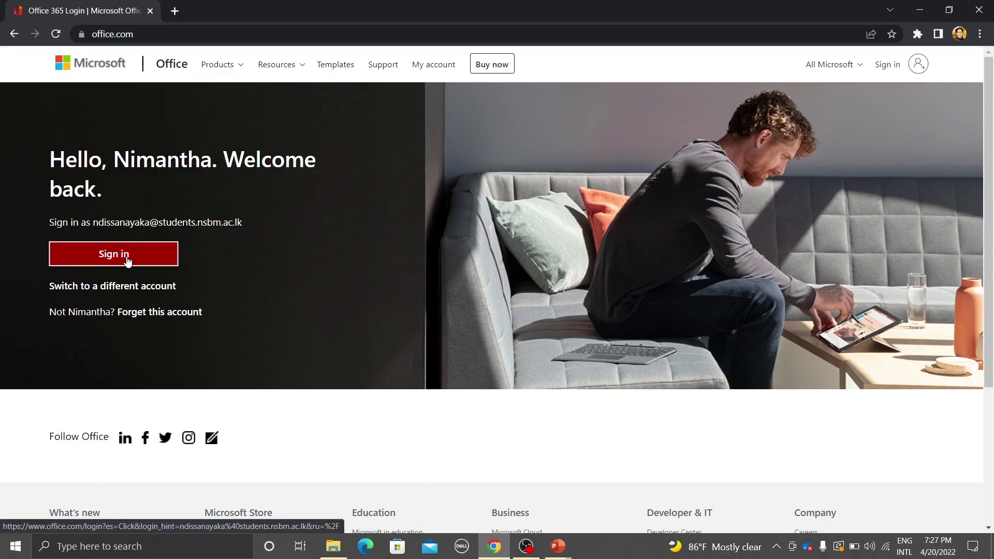
# - Sign in to Office with the remembered student account and its saved password
pyautogui.click(132, 259)
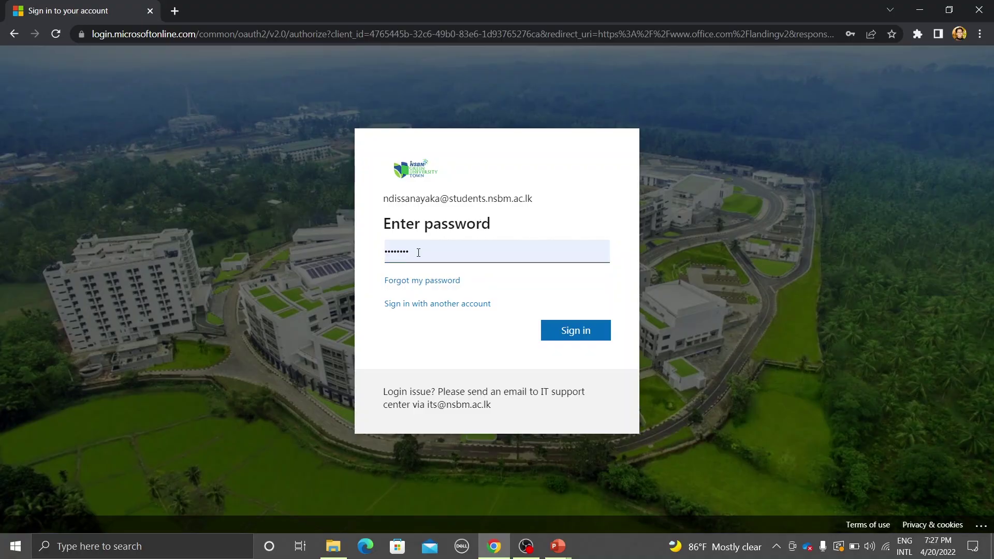
pyautogui.click(578, 336)
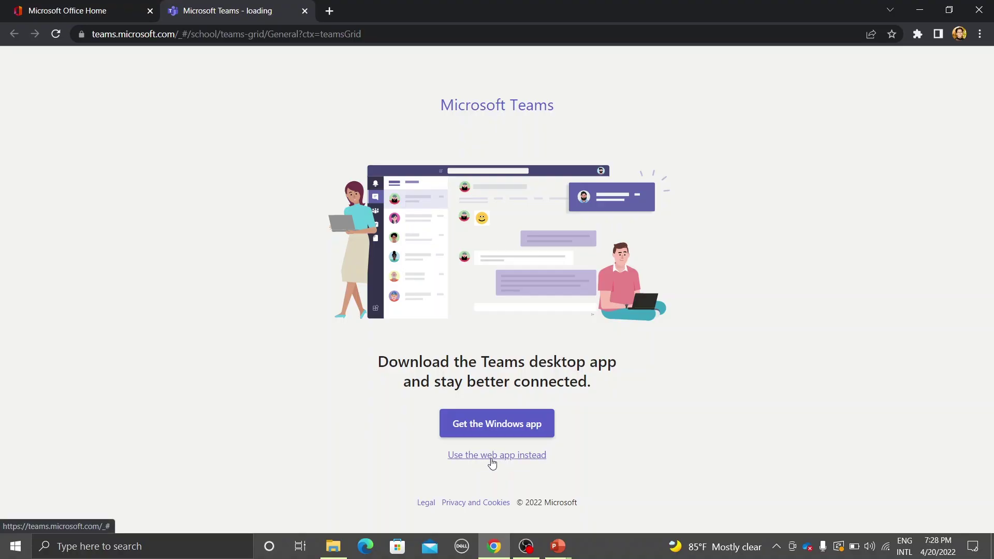
# - Open Microsoft Teams as the web app and check the account details of the signed-in student
pyautogui.click(492, 456)
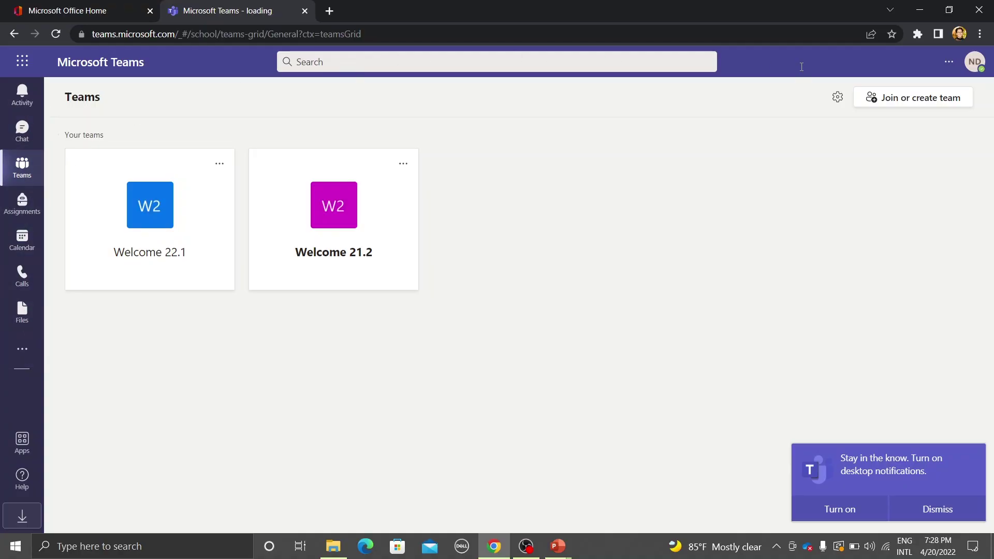
pyautogui.click(976, 63)
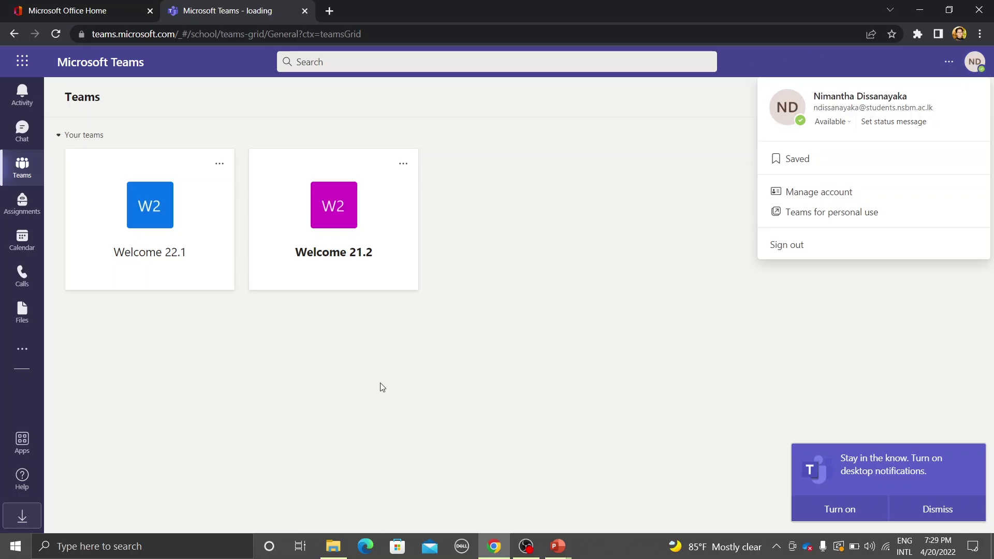
pyautogui.click(185, 374)
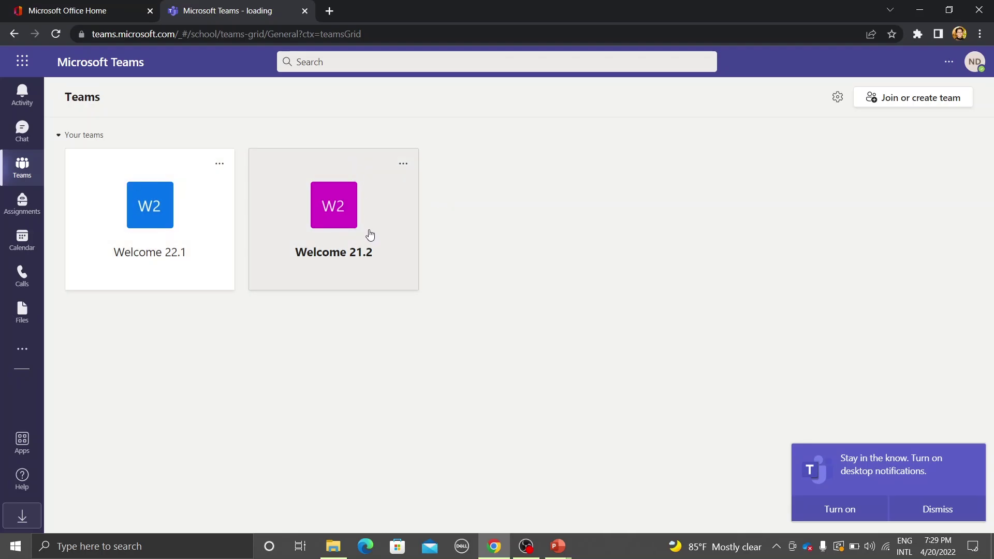
# - Open the Lecture meeting details from the Welcome 22.1 team's General channel, dismissing the desktop notifications prompt
pyautogui.click(158, 259)
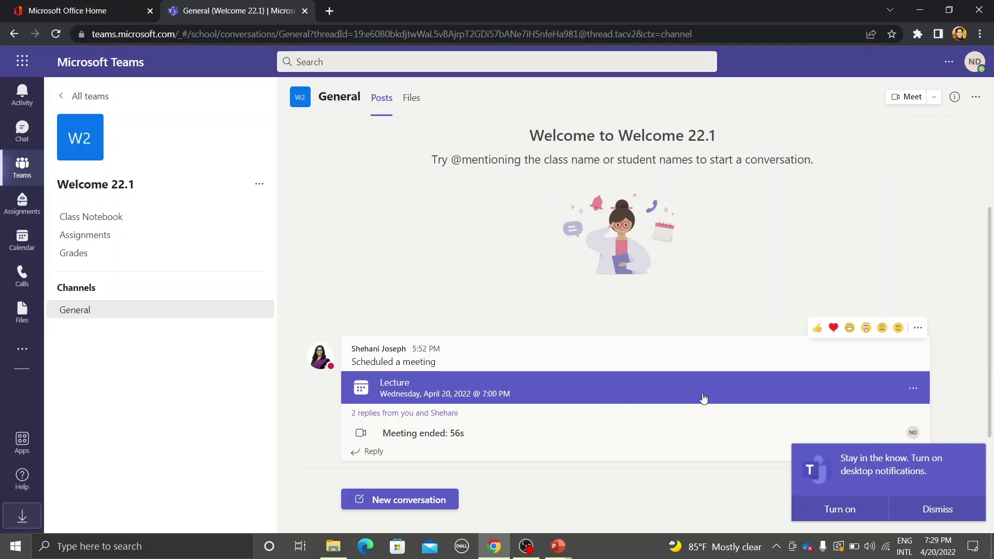
pyautogui.click(941, 510)
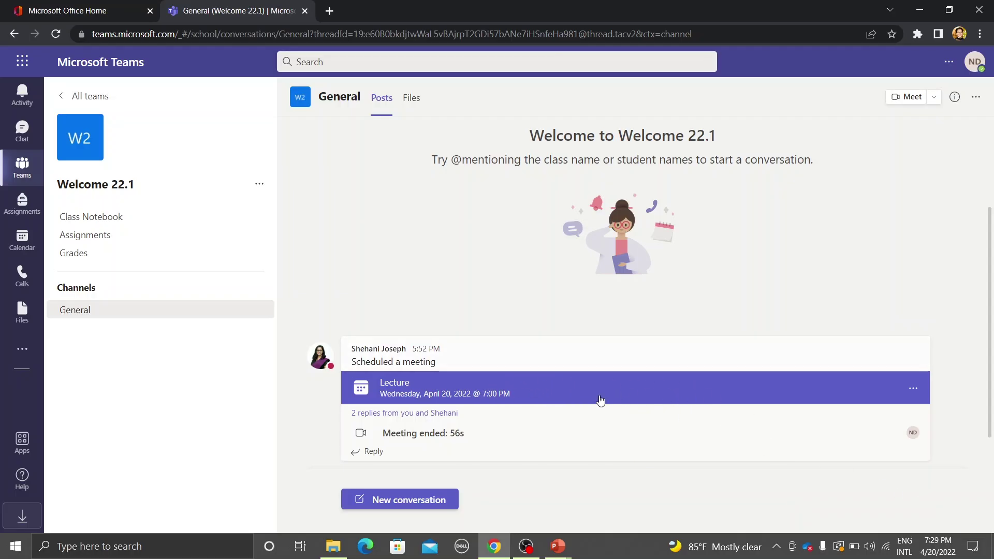
pyautogui.click(591, 390)
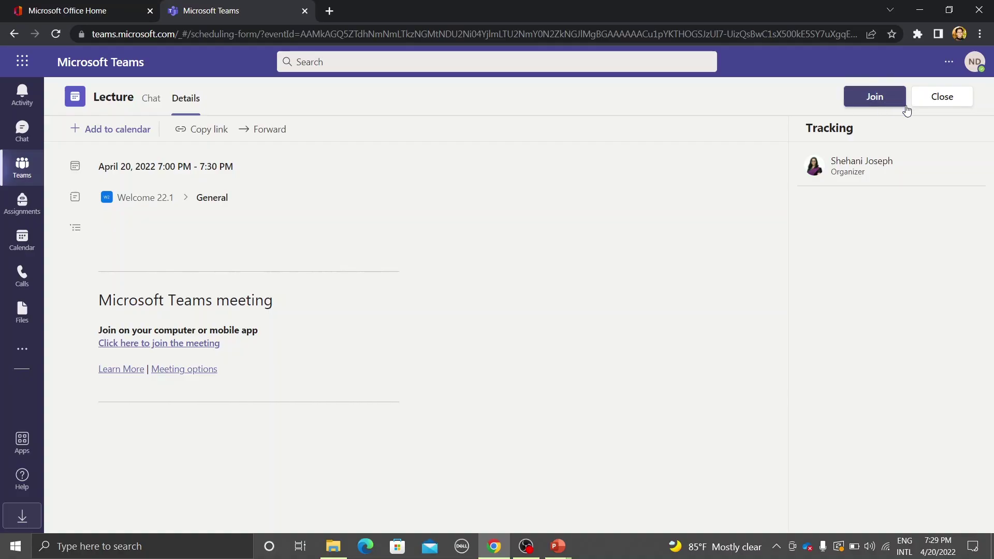
# - Join the Lecture meeting with the camera and microphone turned off
pyautogui.click(860, 99)
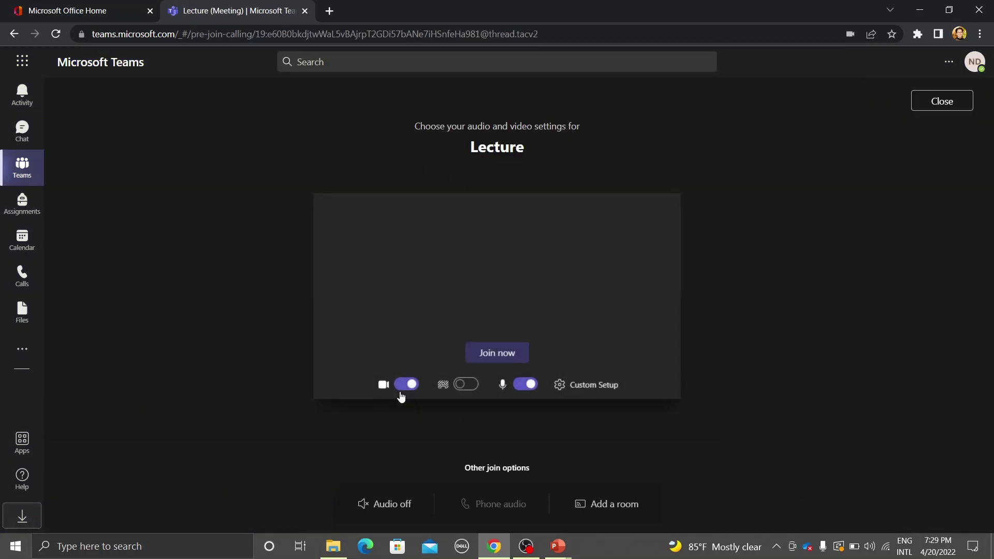
pyautogui.click(403, 384)
pyautogui.click(520, 387)
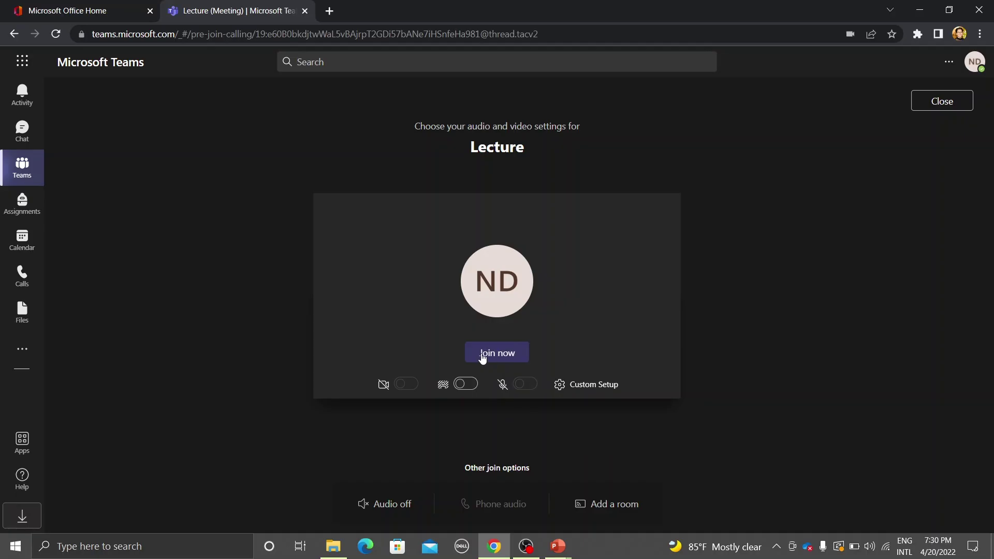
pyautogui.click(510, 356)
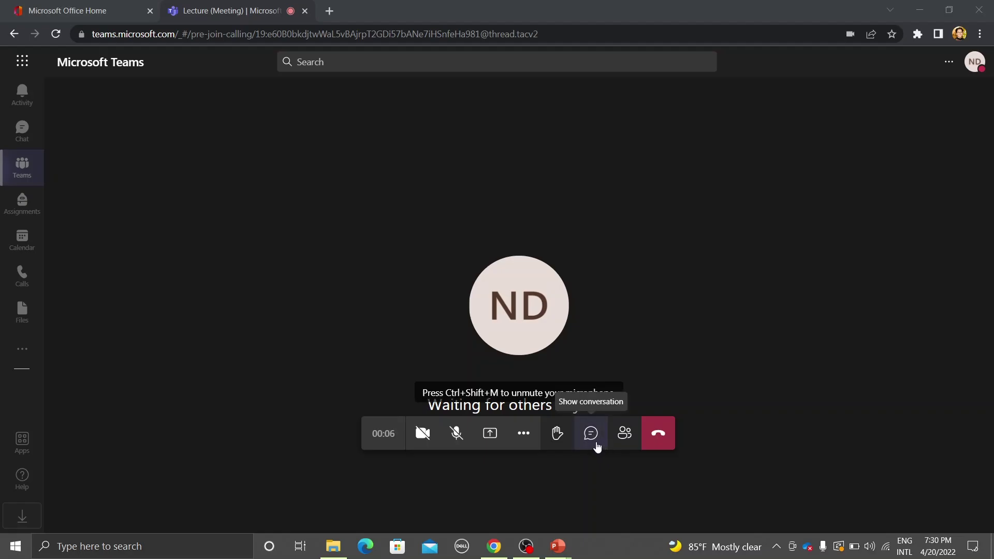
# - Review the meeting chat and participant list, and leave the Lecture meeting
pyautogui.click(594, 437)
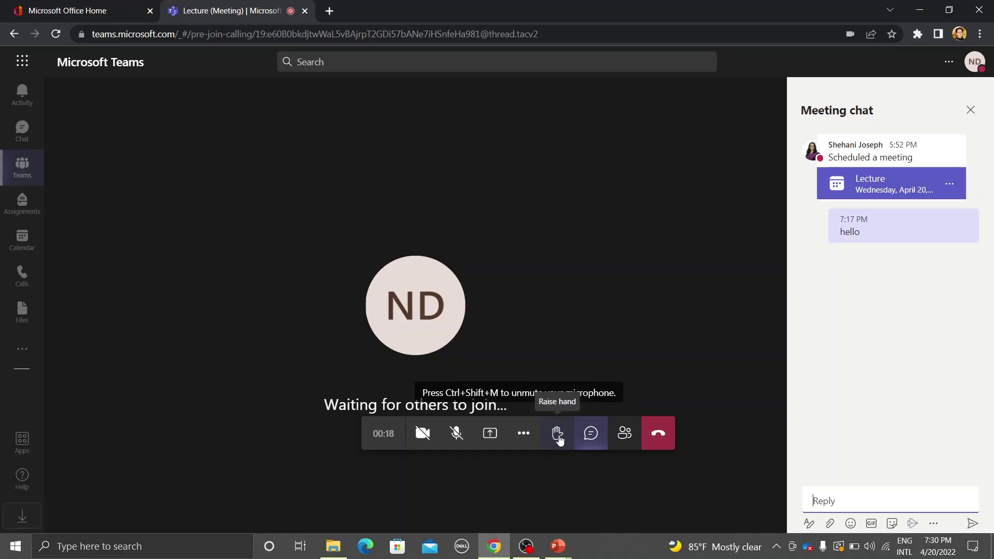
pyautogui.click(625, 435)
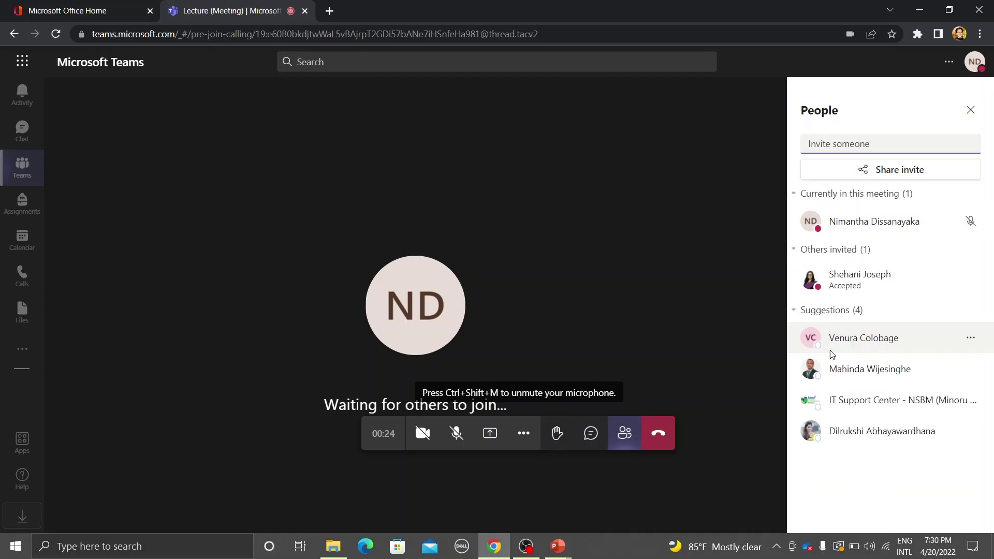
pyautogui.click(585, 437)
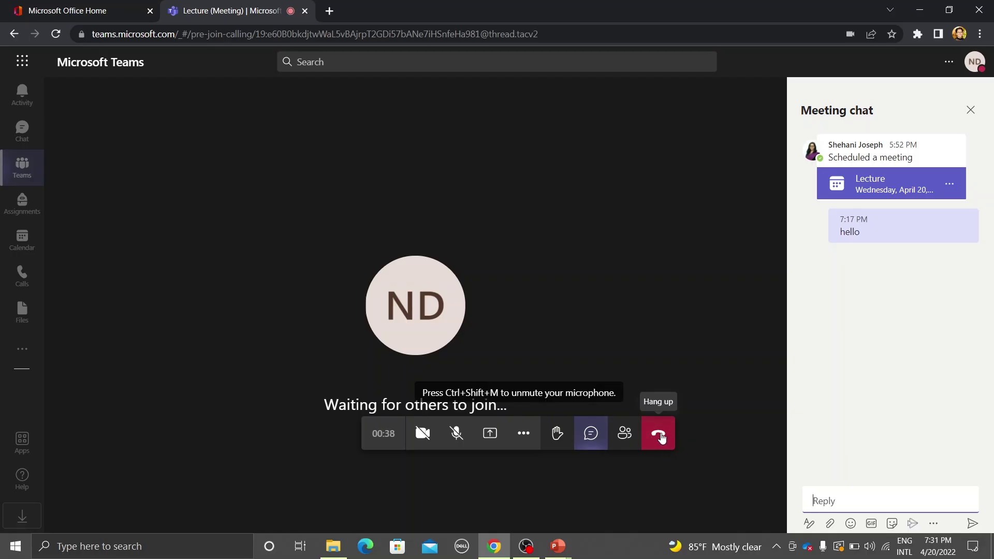
pyautogui.click(662, 438)
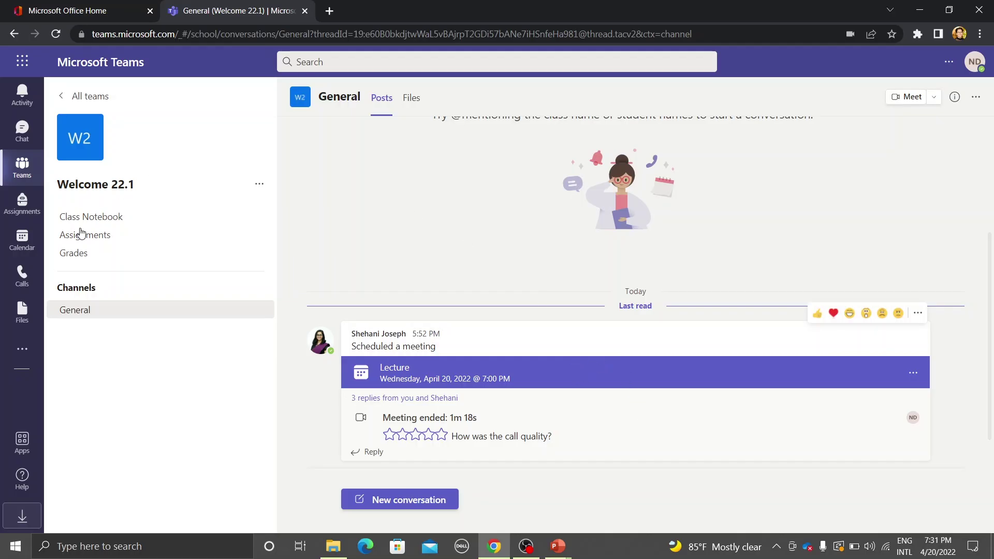
# - Join the Lecture meeting on Wednesday, April 20 from the Teams calendar with the microphone turned off
pyautogui.click(22, 240)
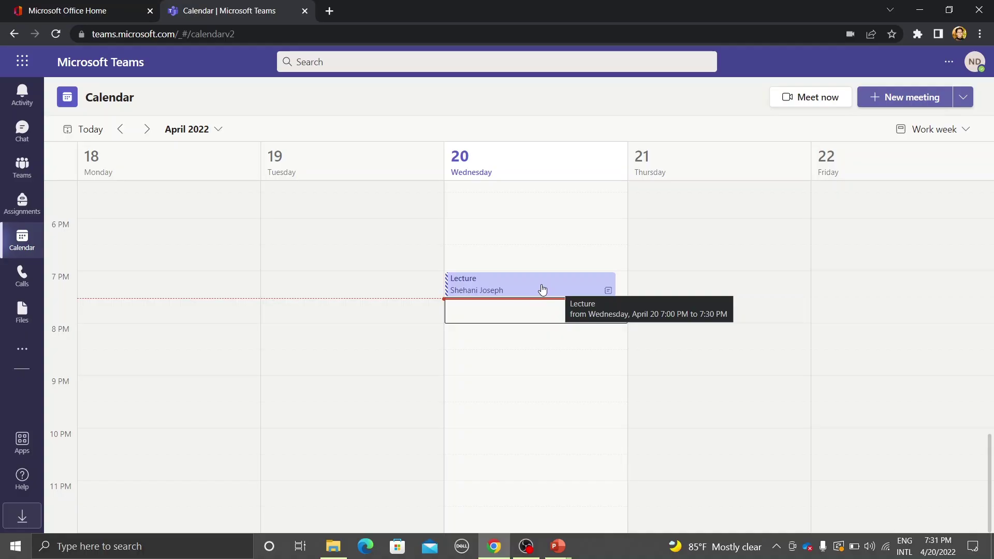
pyautogui.click(542, 289)
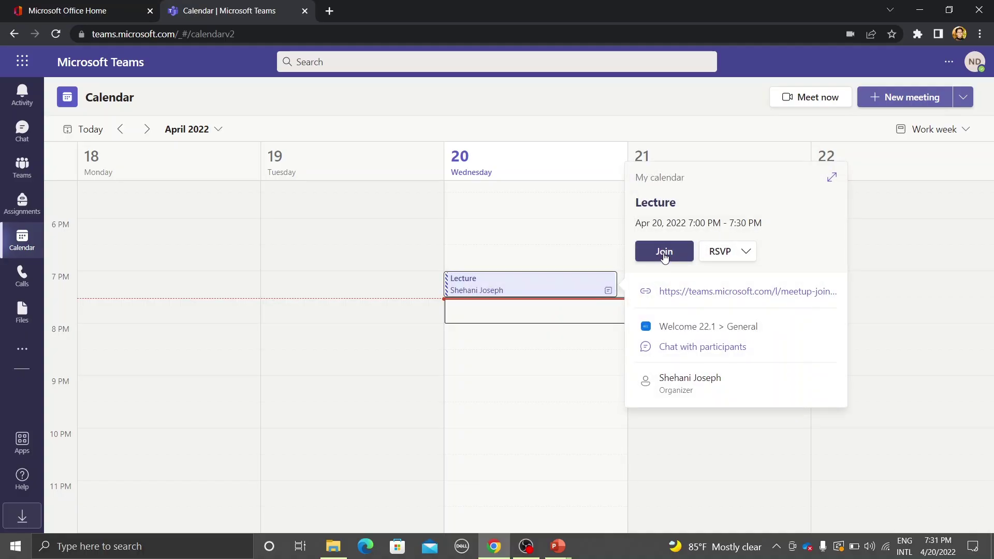
pyautogui.click(665, 253)
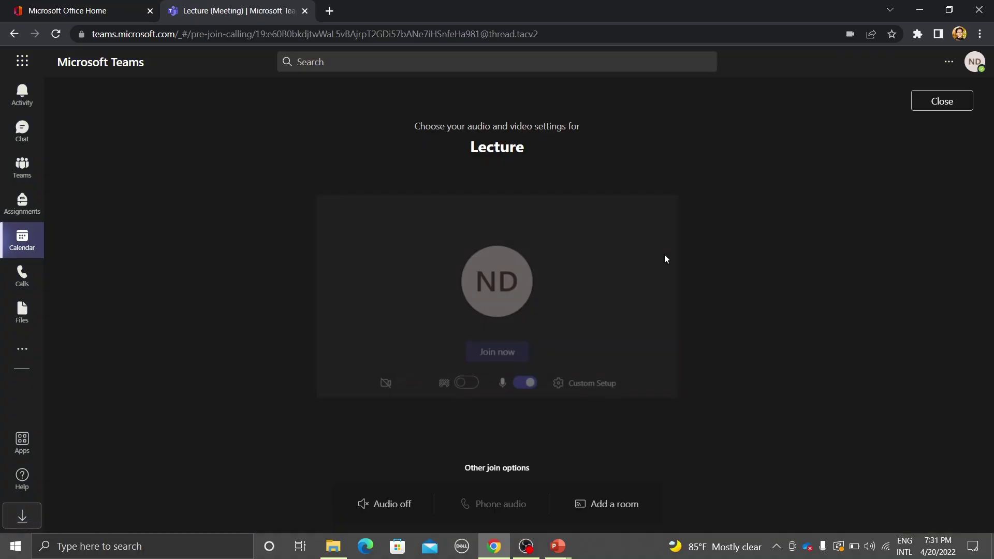
pyautogui.click(526, 384)
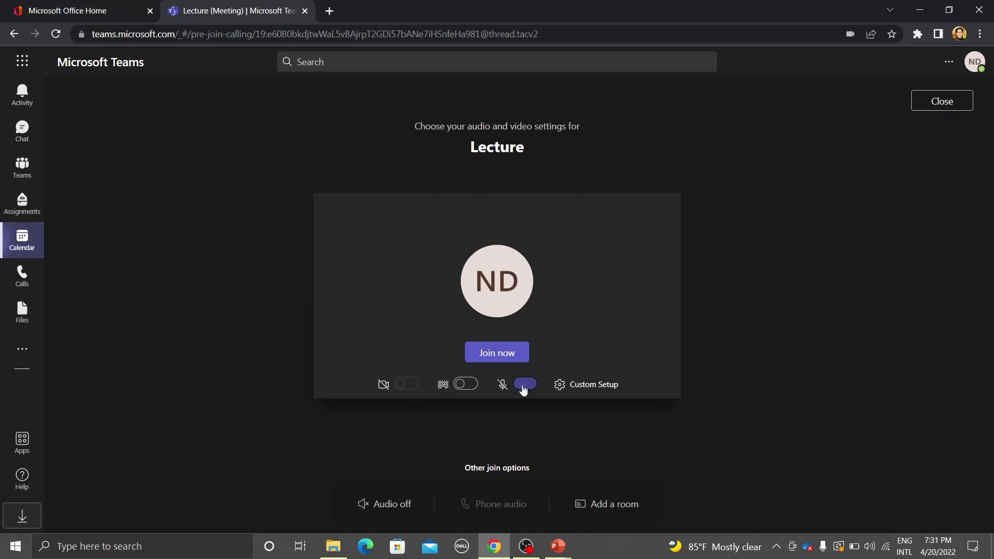
pyautogui.click(561, 385)
pyautogui.click(507, 354)
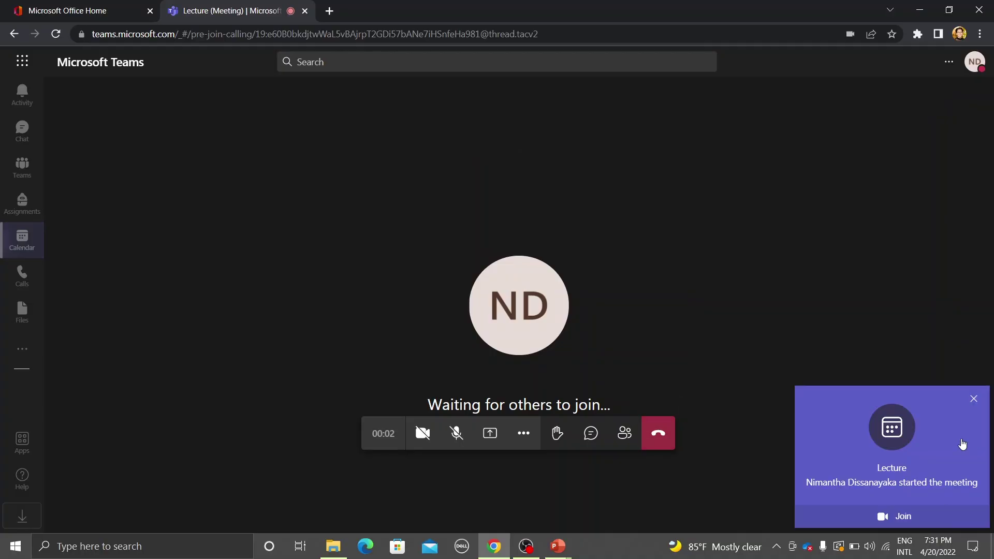
# - Leave the Lecture meeting and check the General channel's files before returning to its posts
pyautogui.click(962, 445)
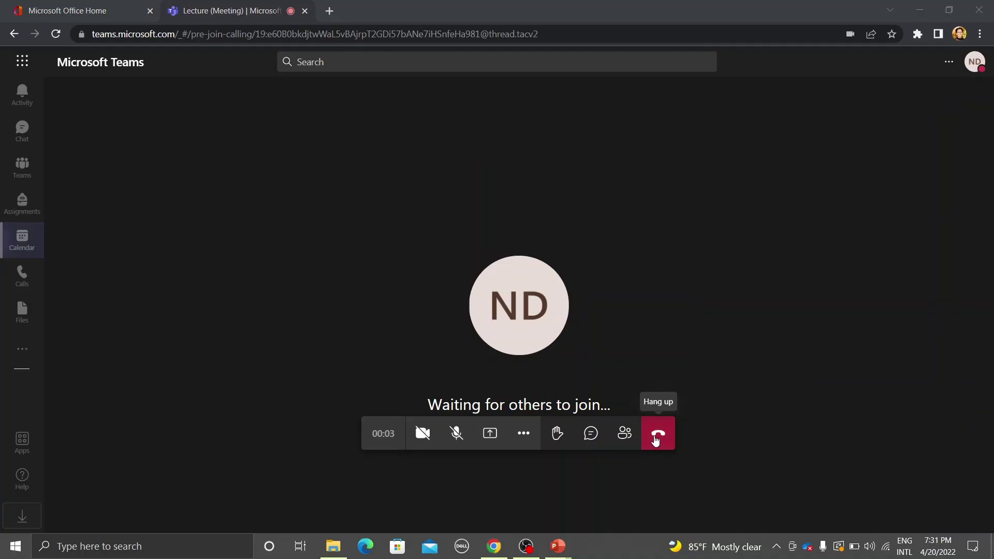
pyautogui.click(657, 442)
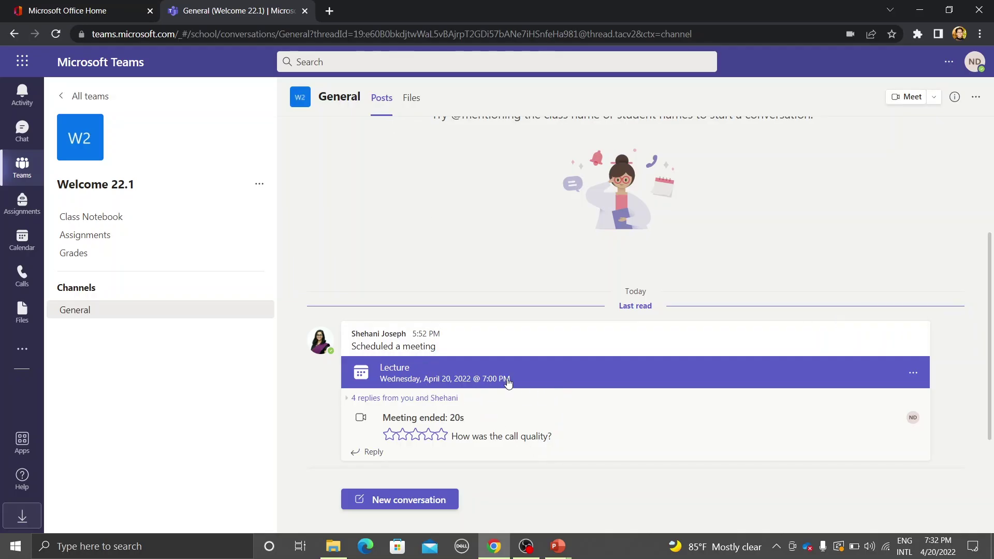
pyautogui.click(413, 101)
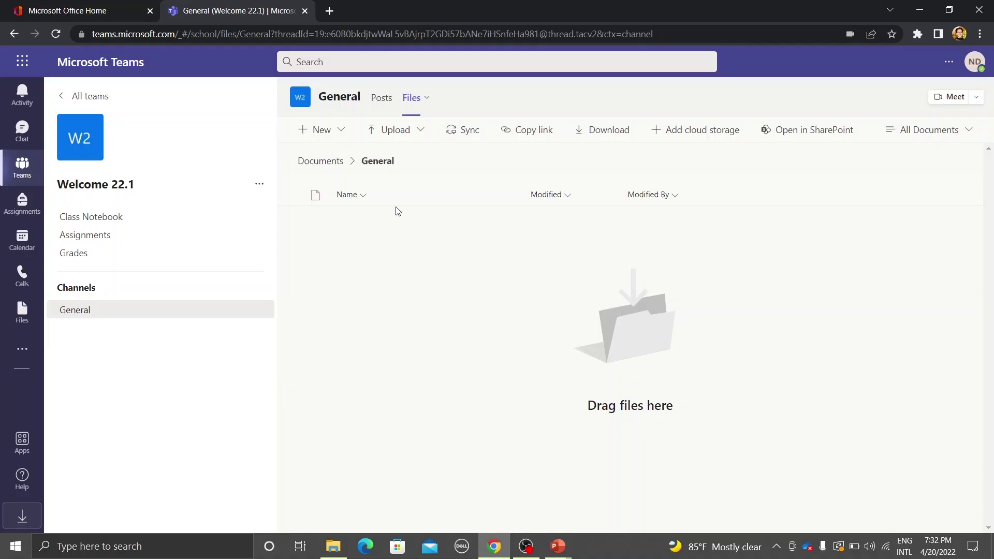
pyautogui.click(383, 99)
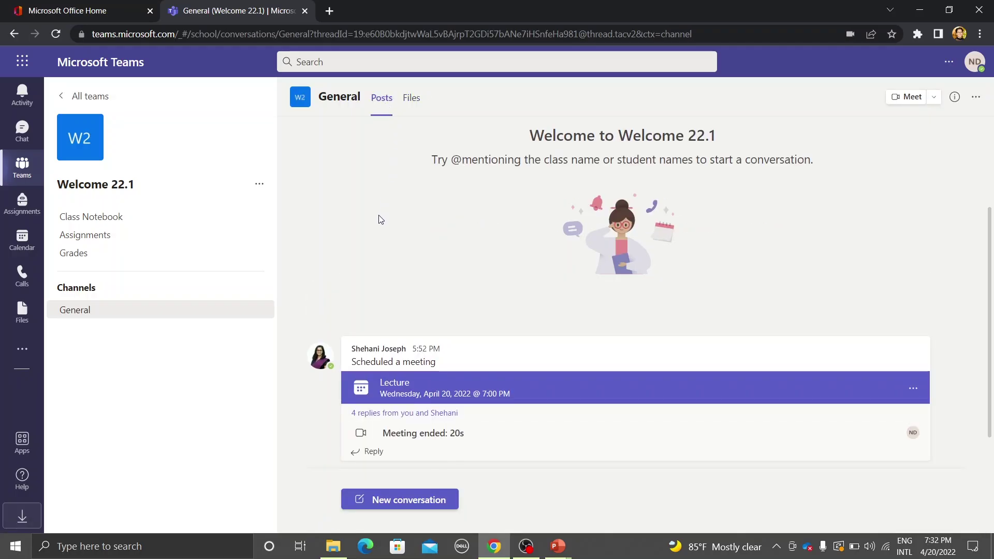
# - Sign out of Microsoft Teams, picking the signed-in student account as the one to sign out of
pyautogui.moveTo(495, 349)
pyautogui.click(973, 64)
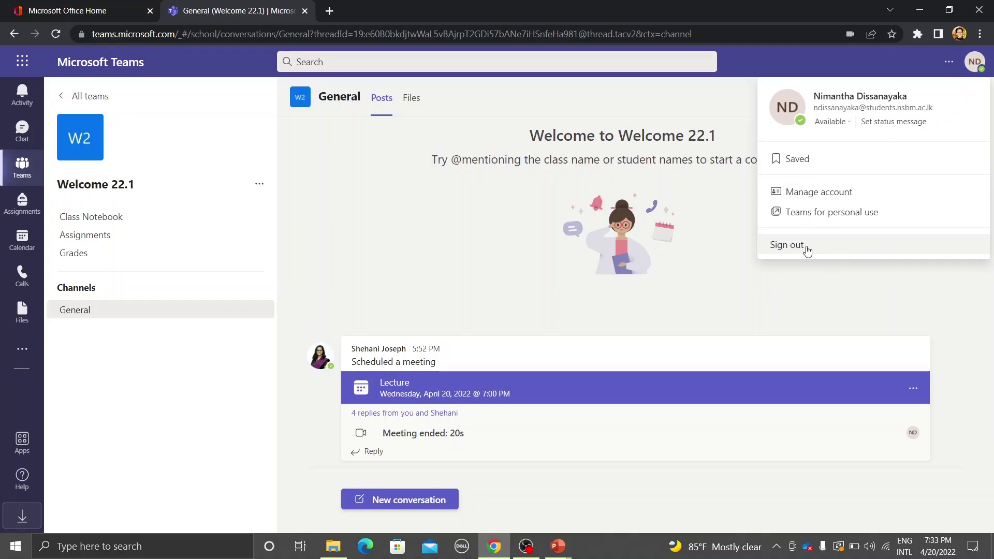
pyautogui.click(811, 251)
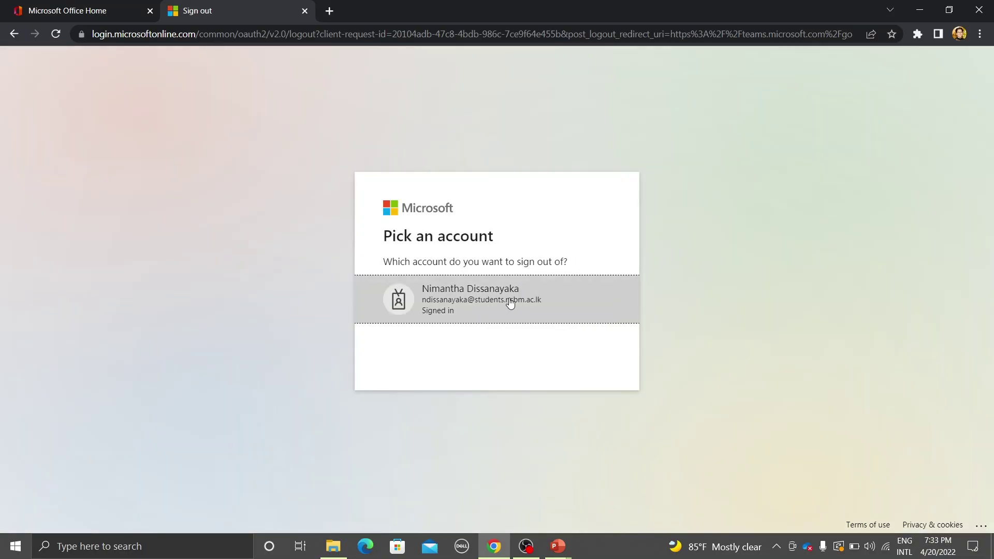
pyautogui.click(510, 301)
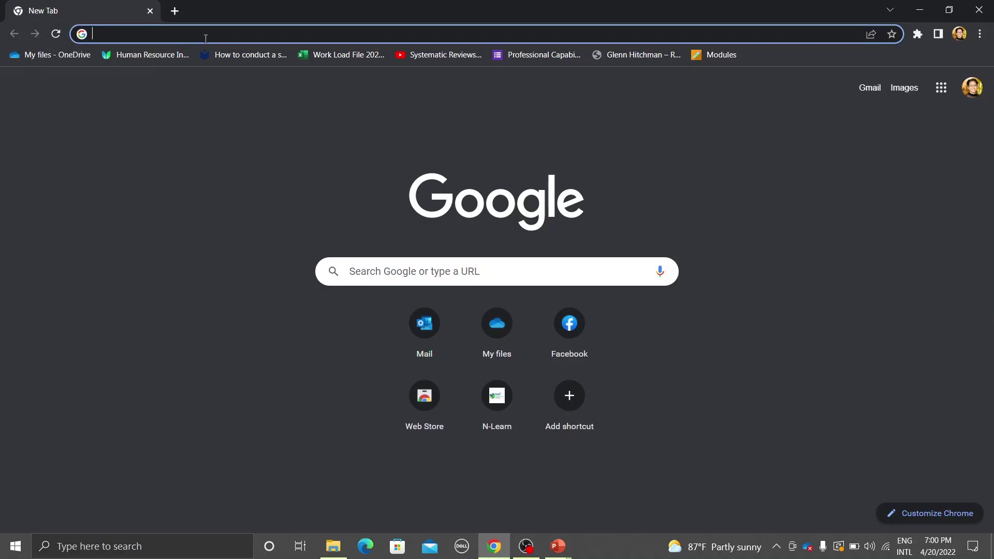
# - Open nlearn.nsbm.ac.lk in the browser and log in to NLearn with the prefilled username and password
pyautogui.write('nl')
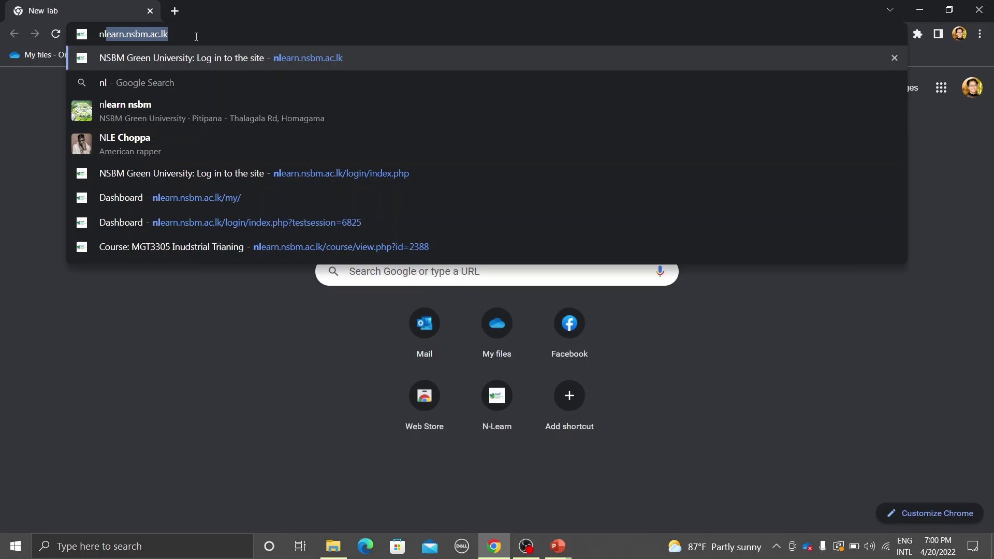
pyautogui.press('Return')
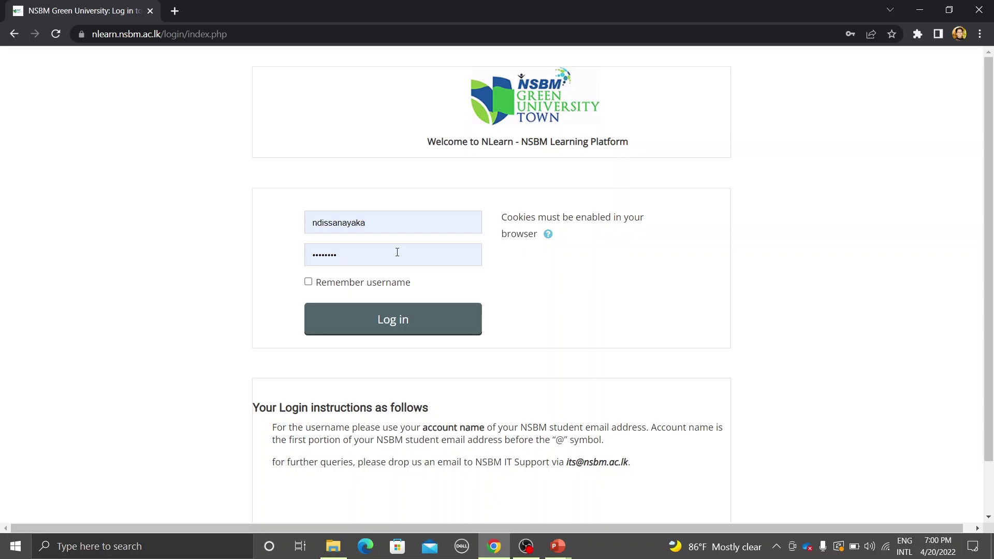
pyautogui.click(395, 327)
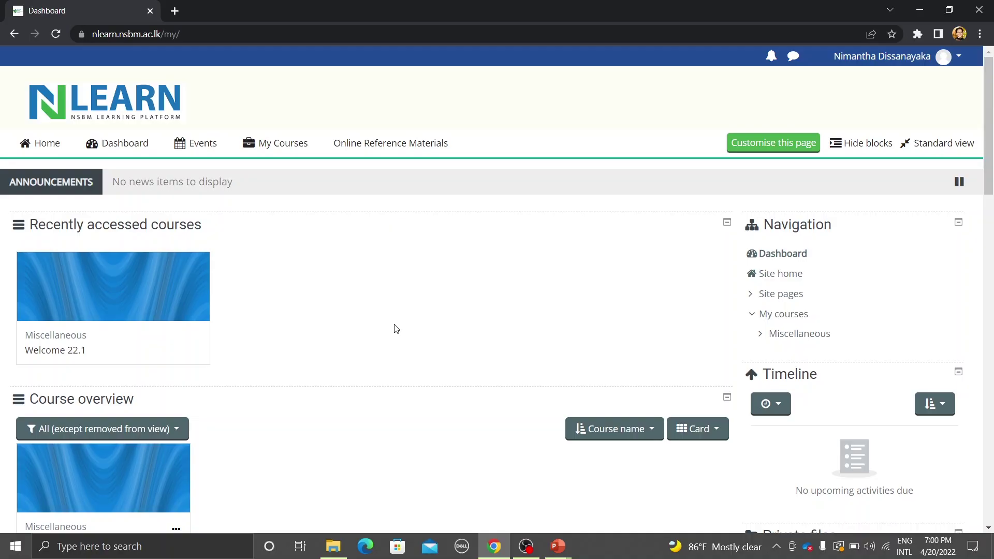
# - Review the NLearn dashboard and open the Welcome 22.1 course from the course overview
pyautogui.scroll(-1, 397, 329)
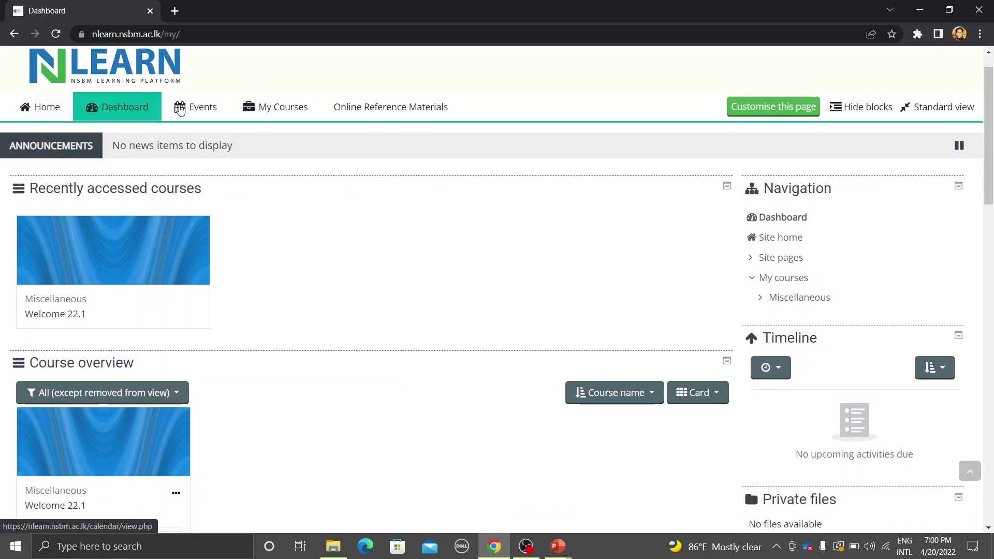
pyautogui.moveTo(269, 110)
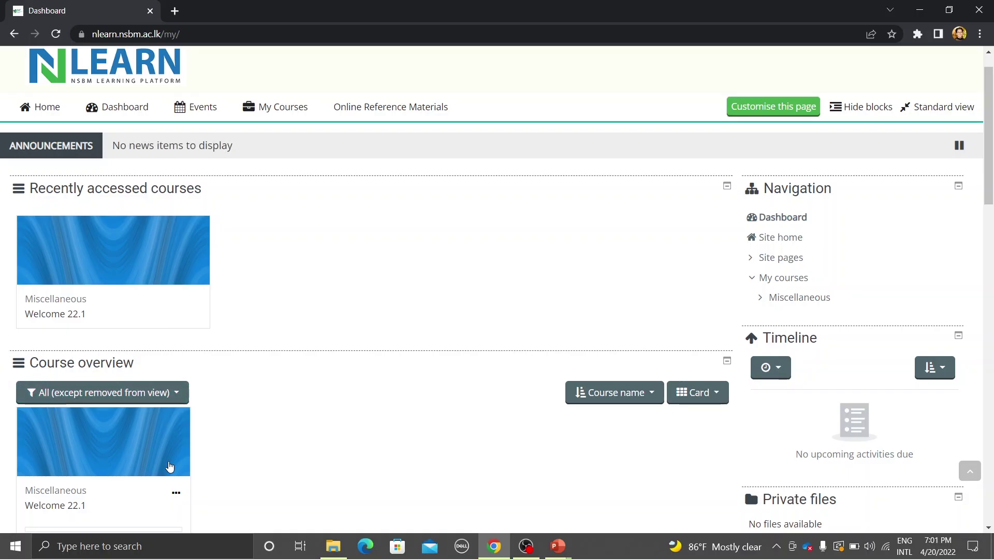
pyautogui.scroll(-2, 170, 466)
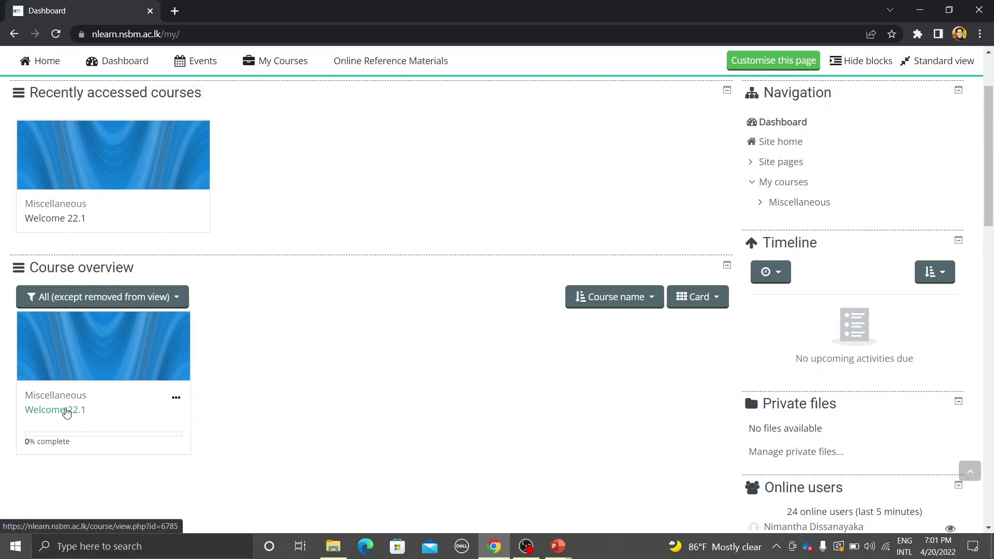
pyautogui.click(66, 411)
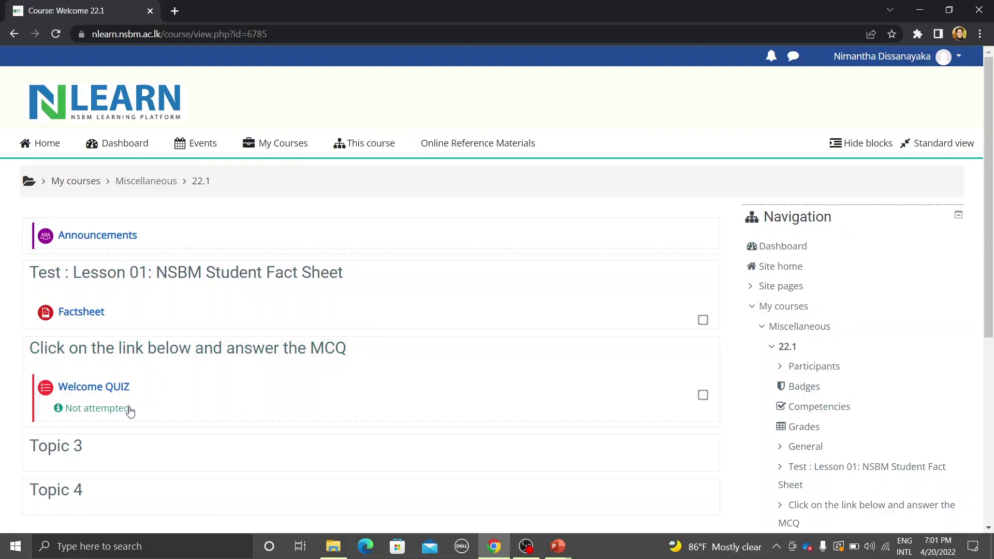
# - Open the Factsheet under Lesson 01 and download it as NSBM E-resources, dismissing the download scan banner
pyautogui.scroll(-1, 139, 455)
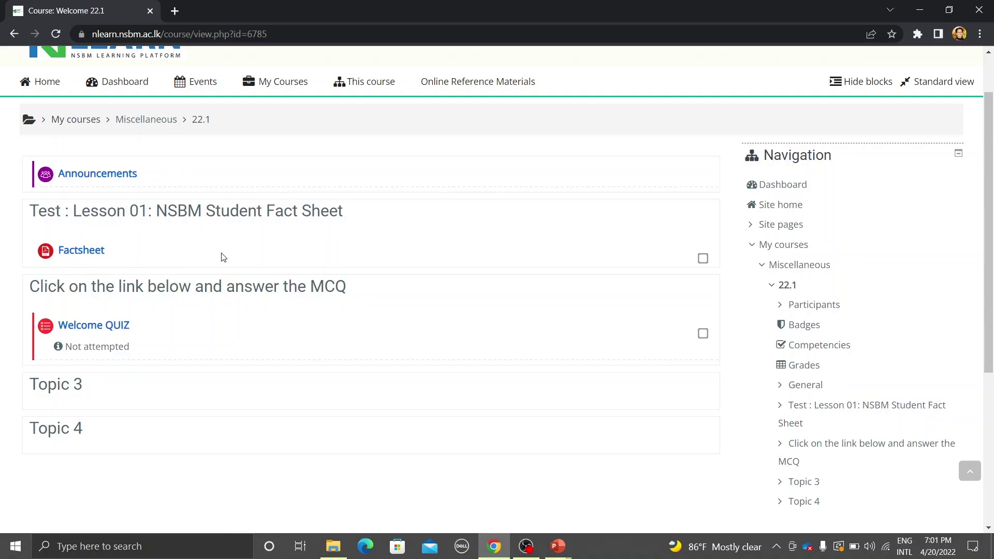
pyautogui.click(77, 252)
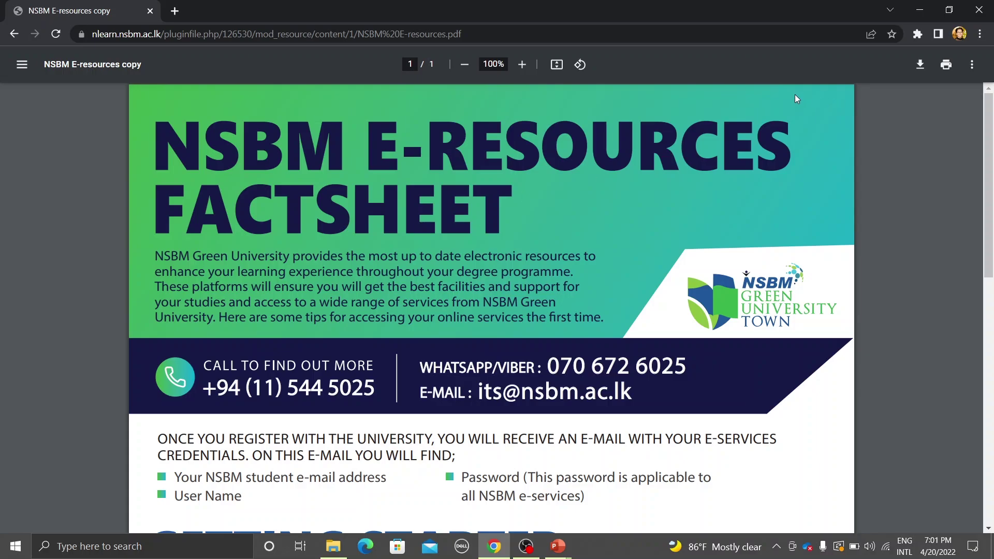
pyautogui.click(921, 64)
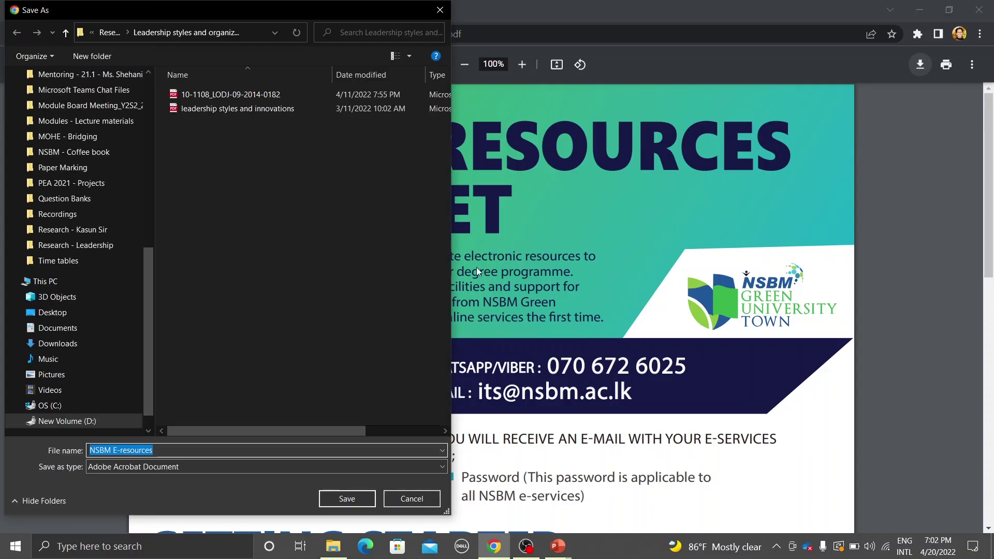
pyautogui.click(341, 500)
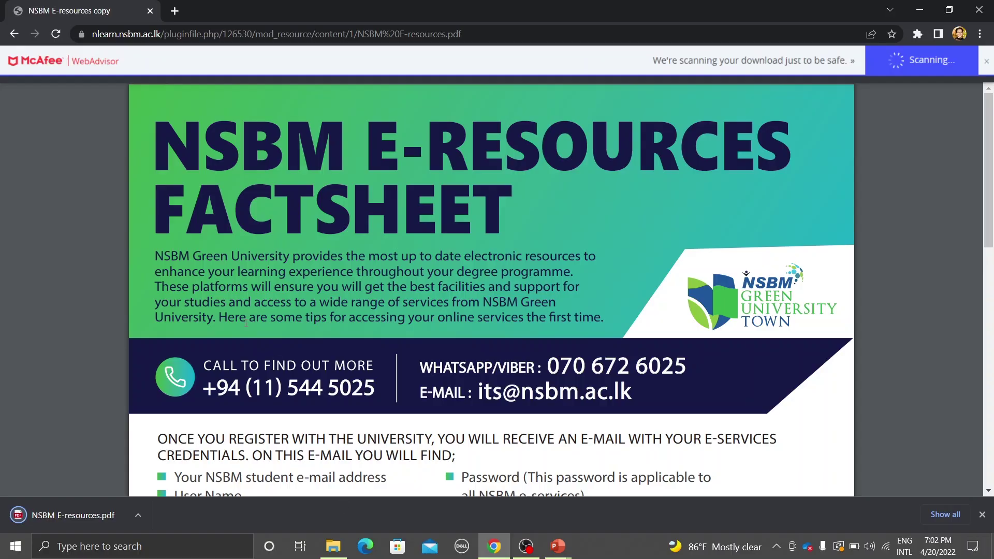
pyautogui.click(990, 66)
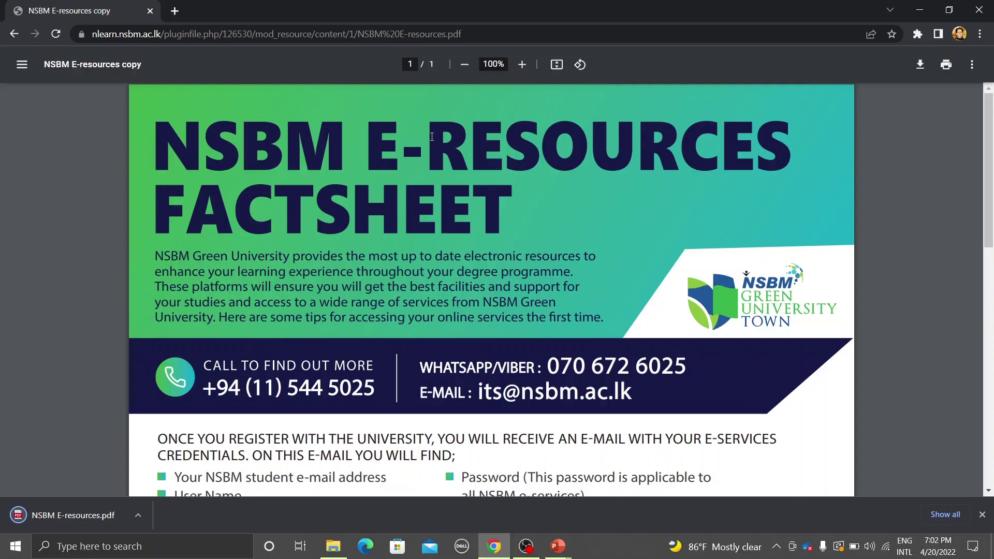
# - Go back from the factsheet to the course page, return to the NLearn dashboard and review its course overview
pyautogui.click(15, 34)
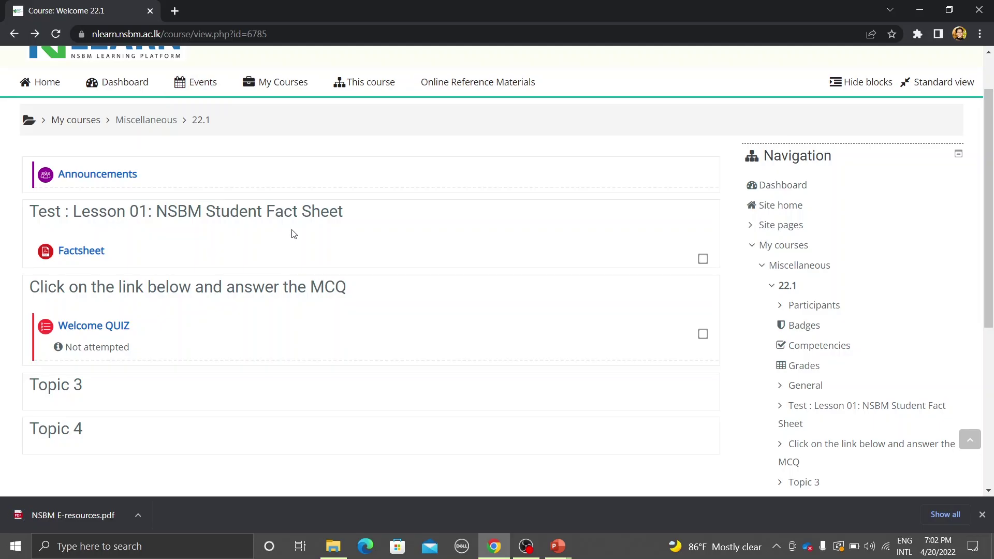
pyautogui.click(131, 86)
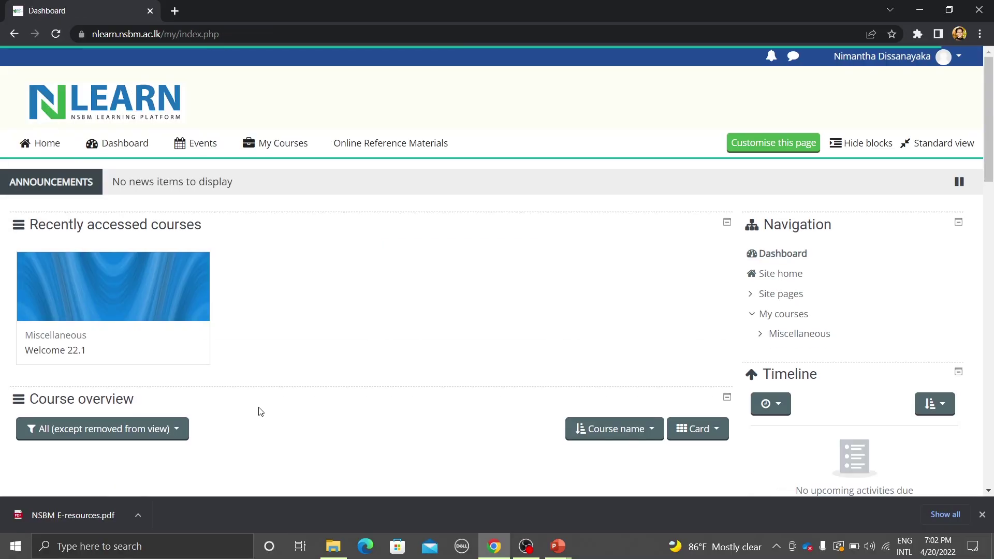
pyautogui.scroll(-1, 261, 412)
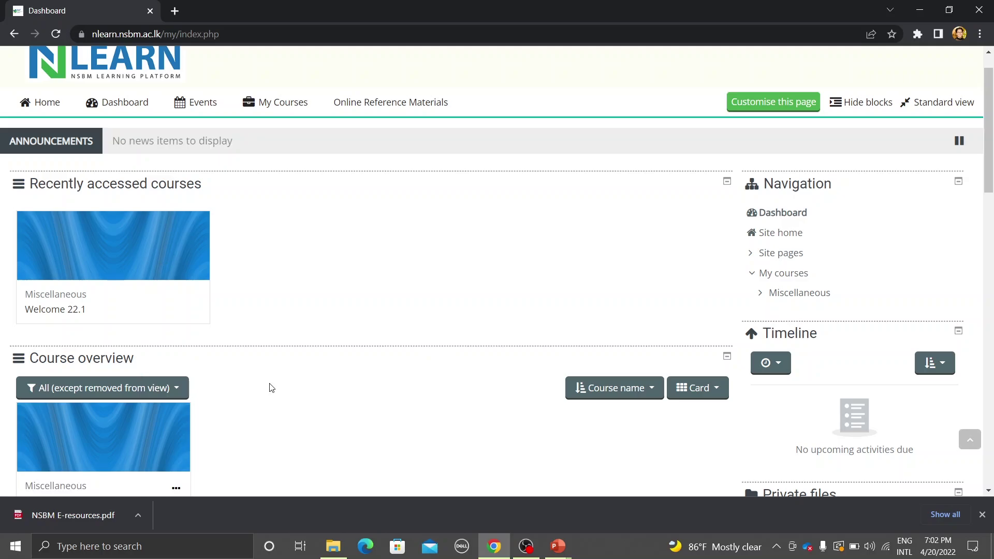
pyautogui.scroll(-1, 271, 386)
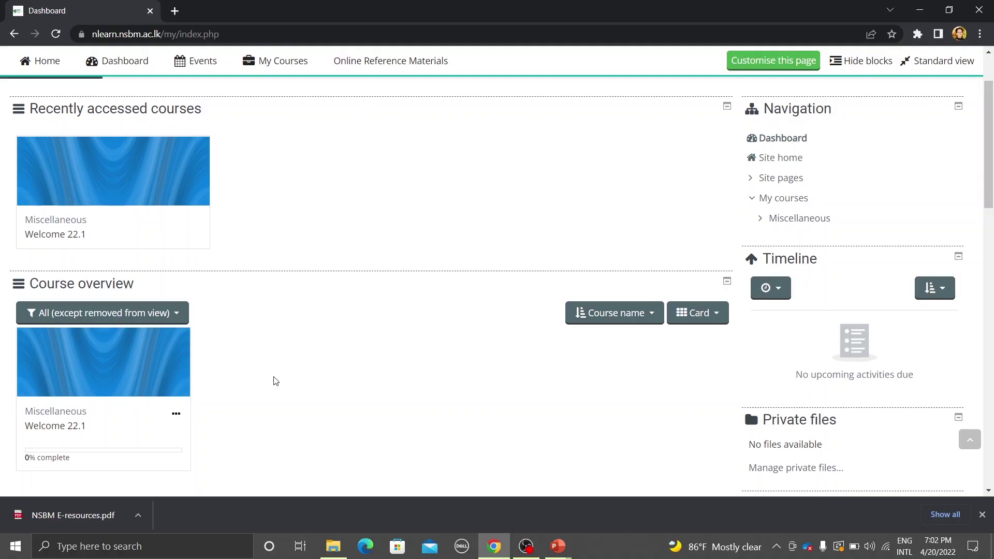
pyautogui.scroll(1, 276, 381)
pyautogui.scroll(1, 275, 382)
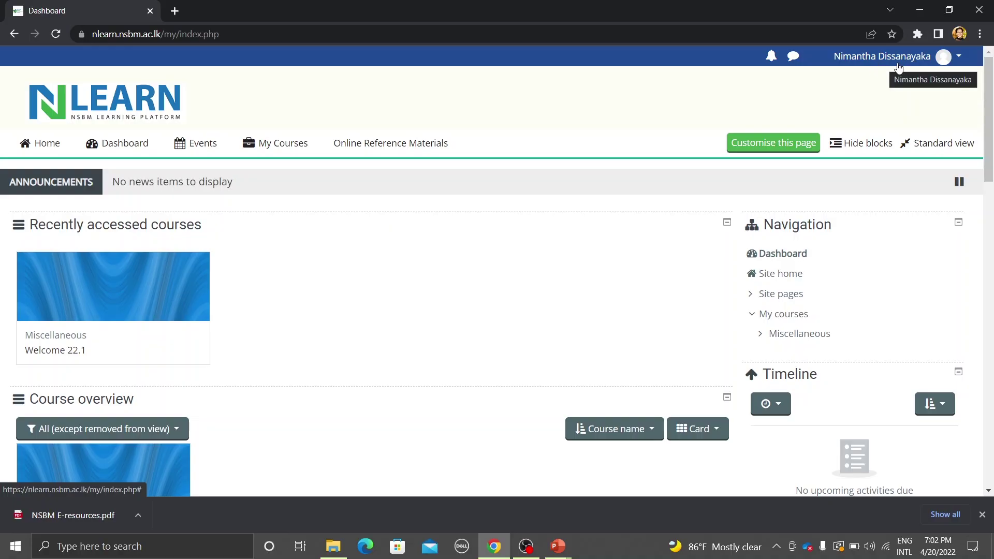
# - Log out of NLearn from the account's user options
pyautogui.click(962, 59)
pyautogui.click(961, 57)
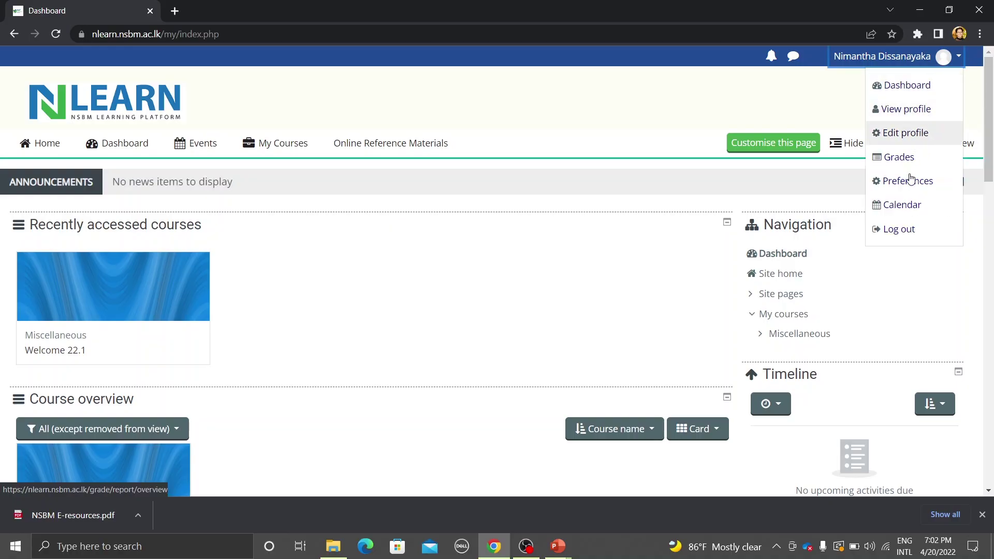
pyautogui.click(897, 231)
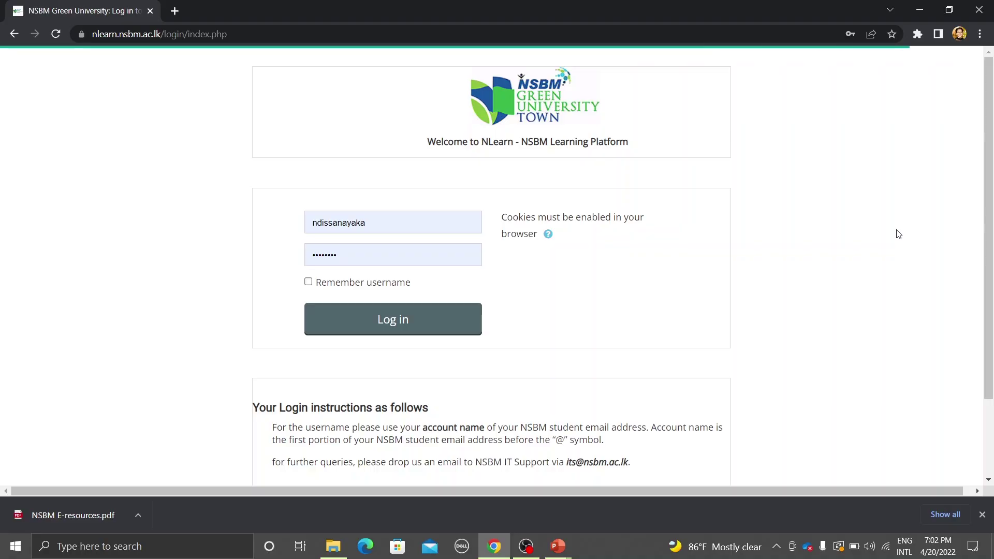